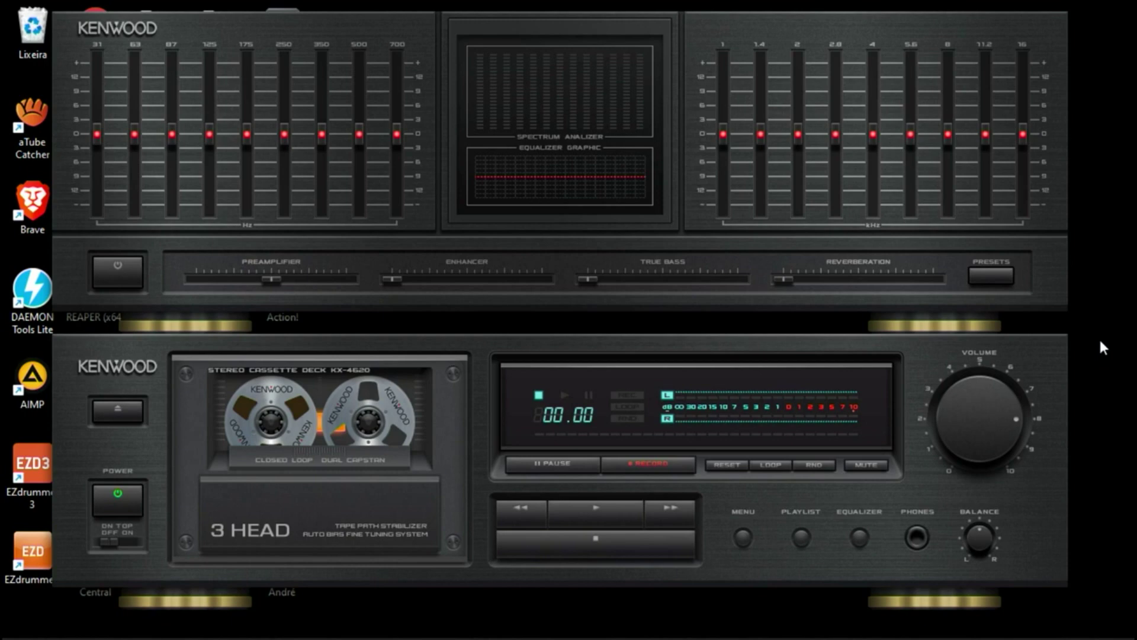
Switch the player from the Kenwood skin to the default theme (Padrão).
{"action": "mouse_move", "coordinate": [695, 616]}
{"action": "right_click", "coordinate": [1041, 365]}
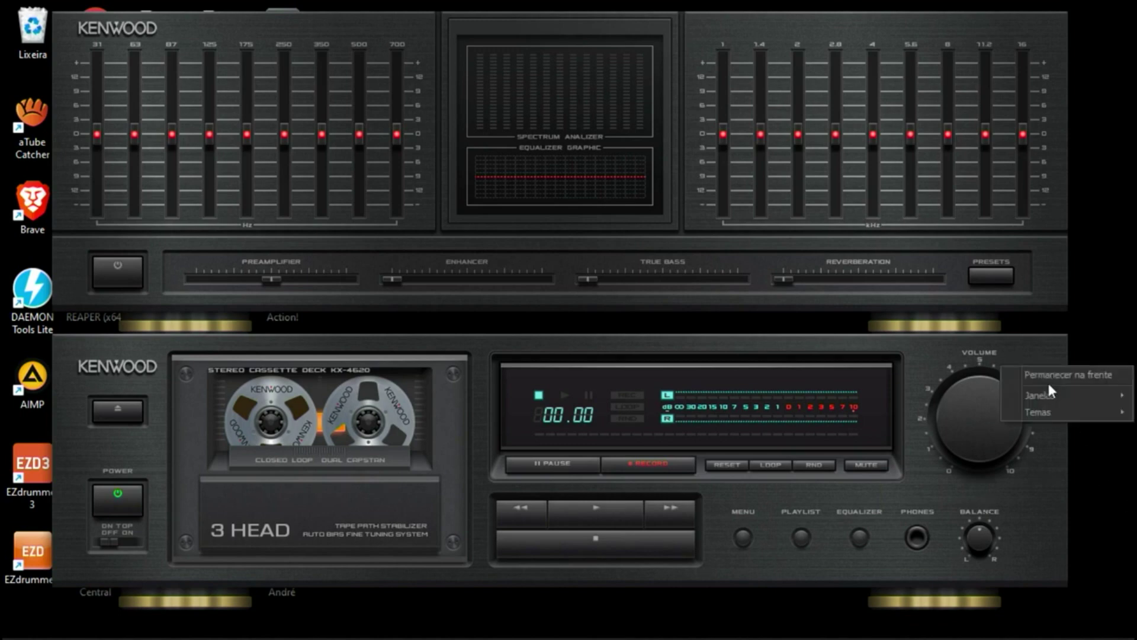
{"action": "mouse_move", "coordinate": [1049, 412]}
{"action": "left_click", "coordinate": [972, 412]}
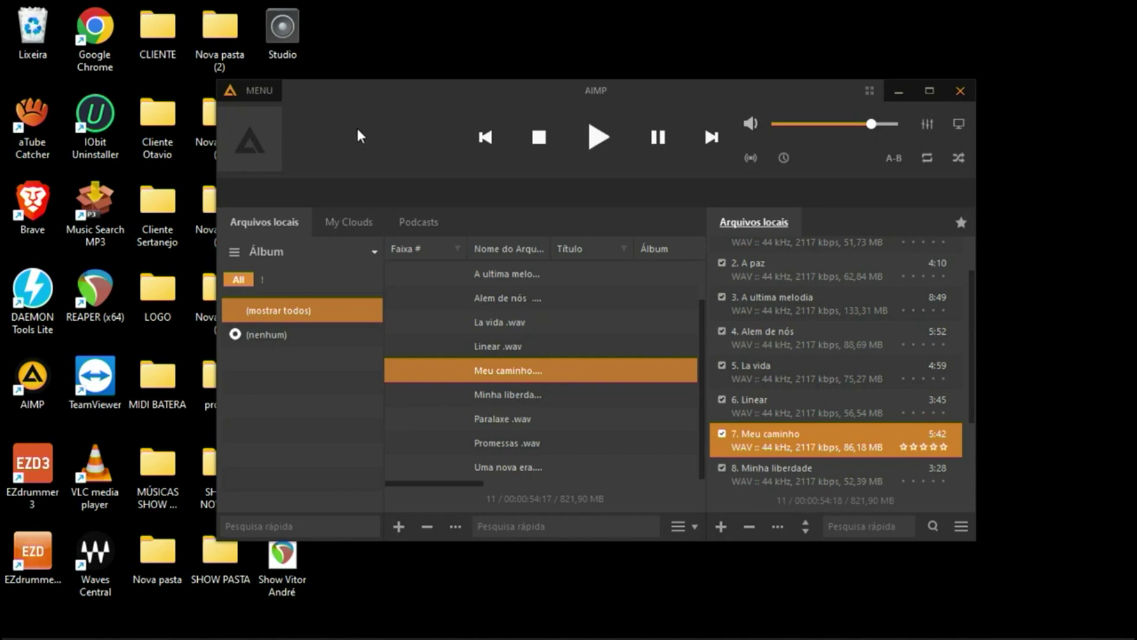
Open the theme settings and look through the list of installed themes.
{"action": "left_click", "coordinate": [274, 97]}
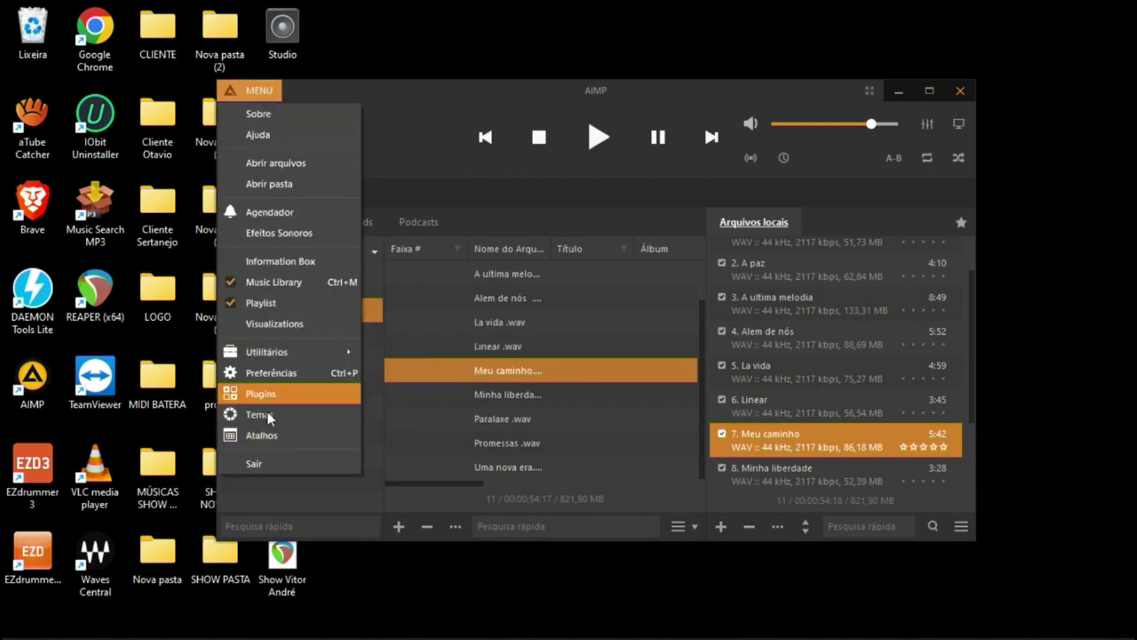
{"action": "left_click", "coordinate": [268, 414]}
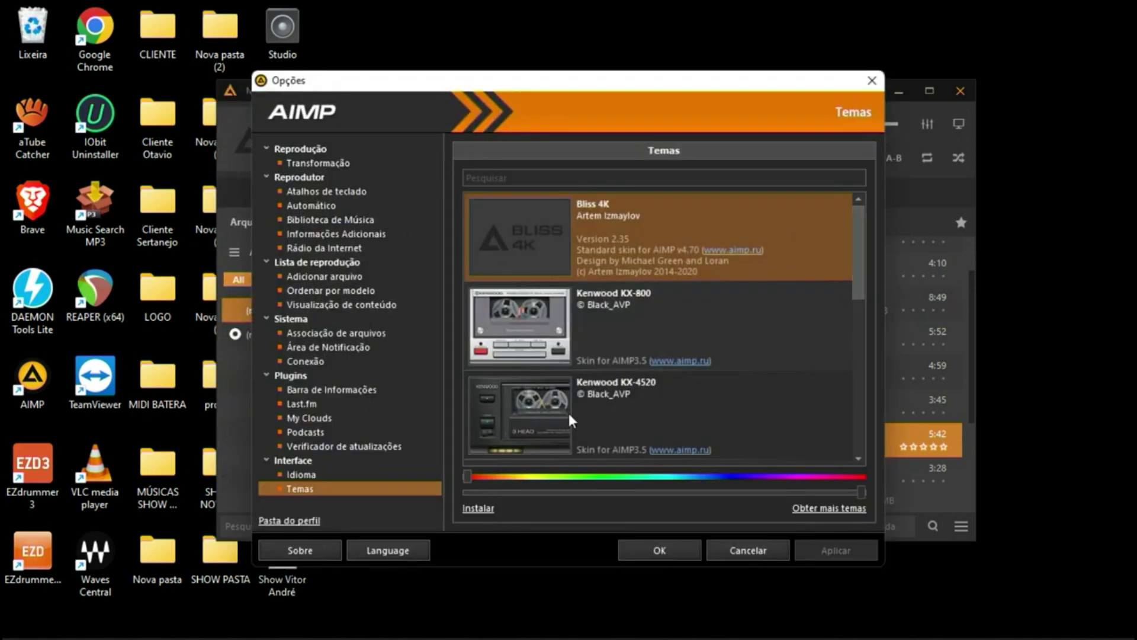
{"action": "scroll", "coordinate": [856, 291], "scroll_direction": "down", "scroll_amount": 3}
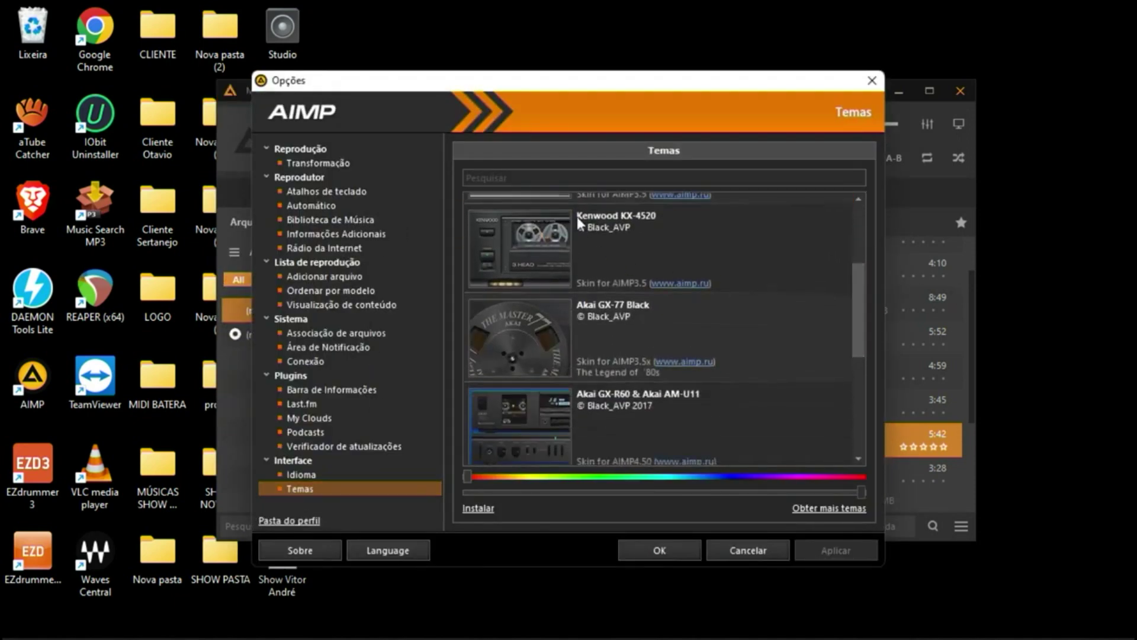
{"action": "left_click_drag", "start_coordinate": [856, 341], "coordinate": [816, 417]}
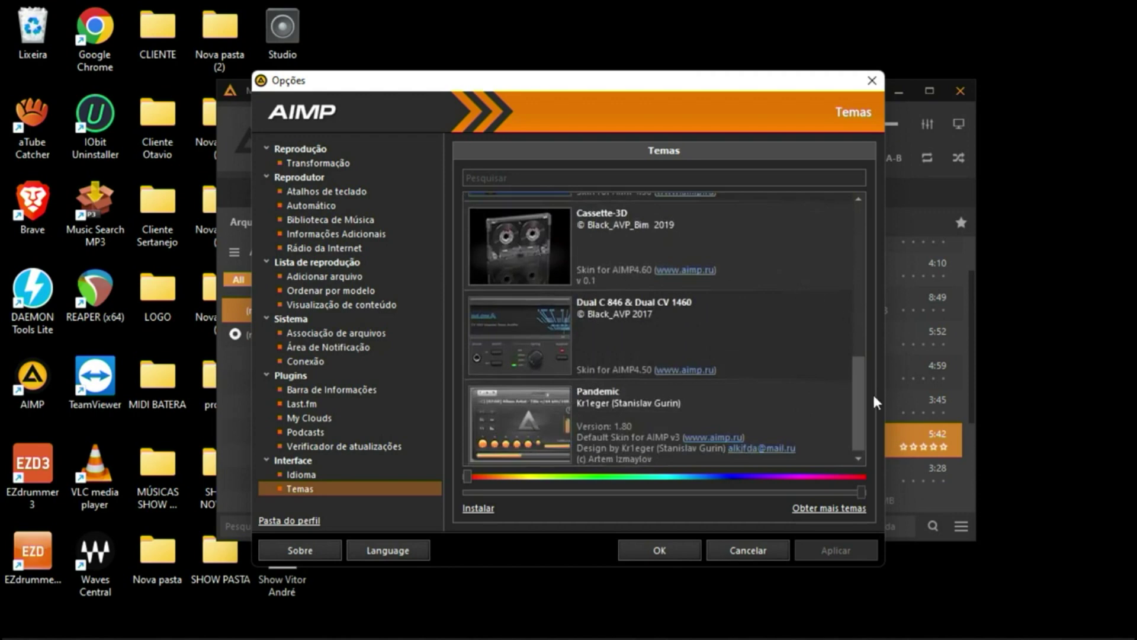
{"action": "left_click_drag", "start_coordinate": [858, 386], "coordinate": [854, 415]}
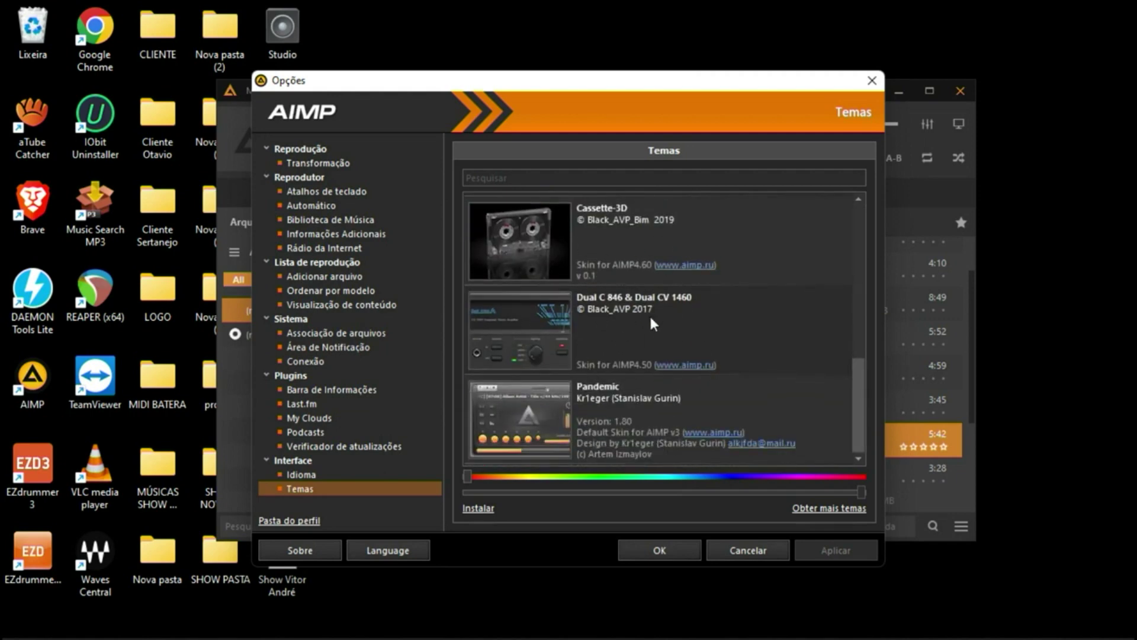
Open the theme installation file chooser, browse the skin packages in the Skins folder, and close it without installing any.
{"action": "left_click", "coordinate": [487, 509]}
{"action": "left_click", "coordinate": [478, 508]}
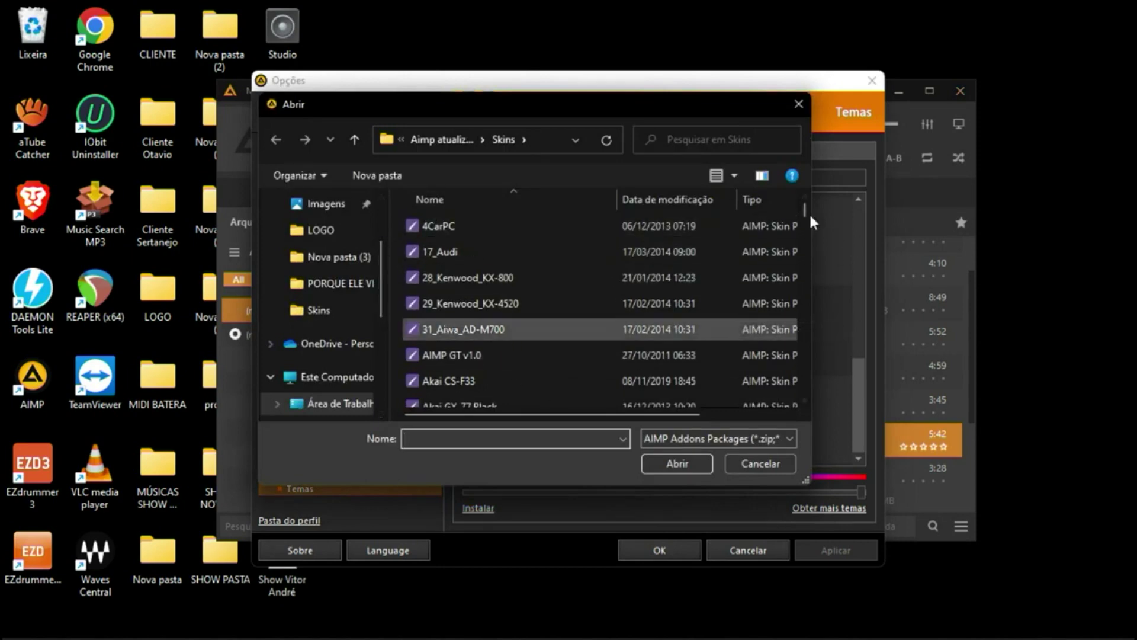
{"action": "left_click_drag", "start_coordinate": [807, 210], "coordinate": [809, 269]}
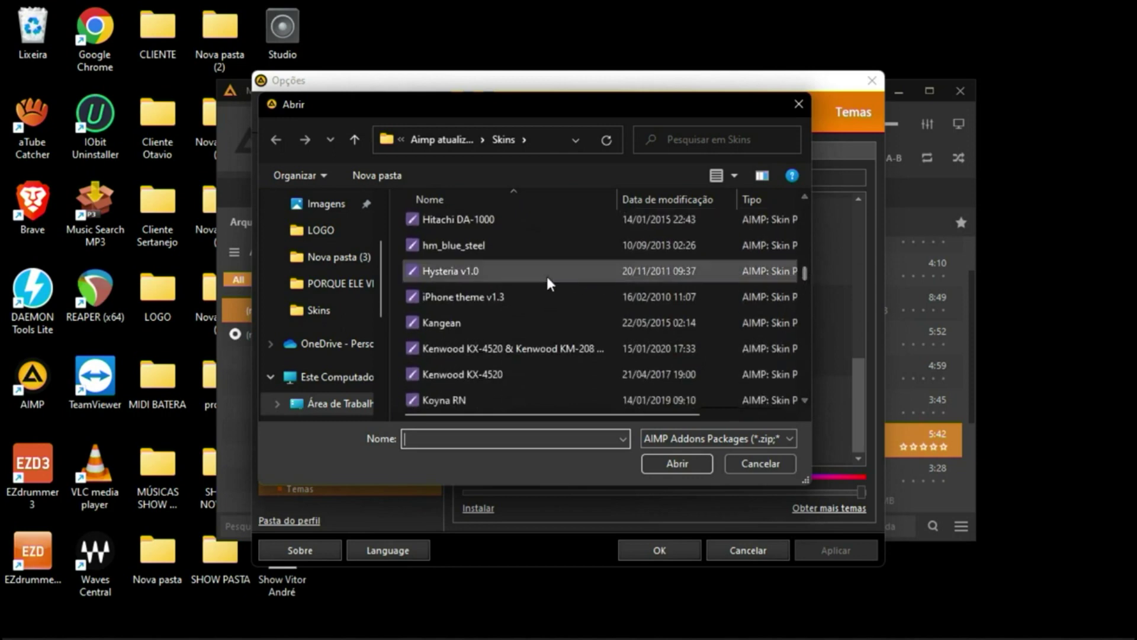
{"action": "left_click", "coordinate": [798, 105]}
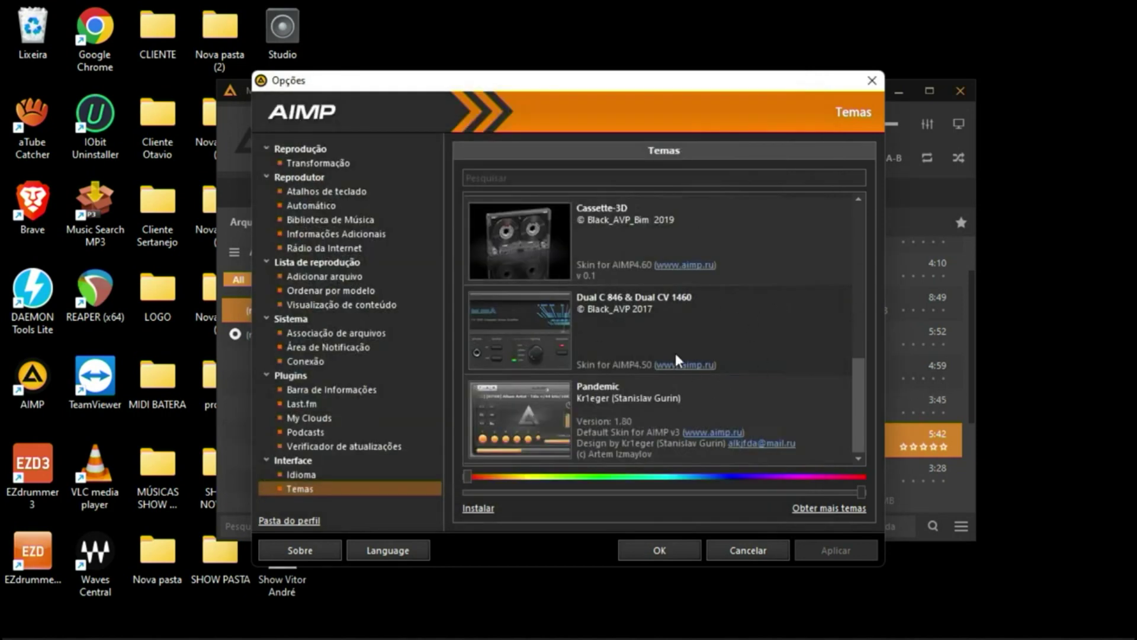
Select the Cassette-3D theme, check its apply and remove options, and look through the other installed themes.
{"action": "left_click", "coordinate": [547, 244]}
{"action": "right_click", "coordinate": [548, 244]}
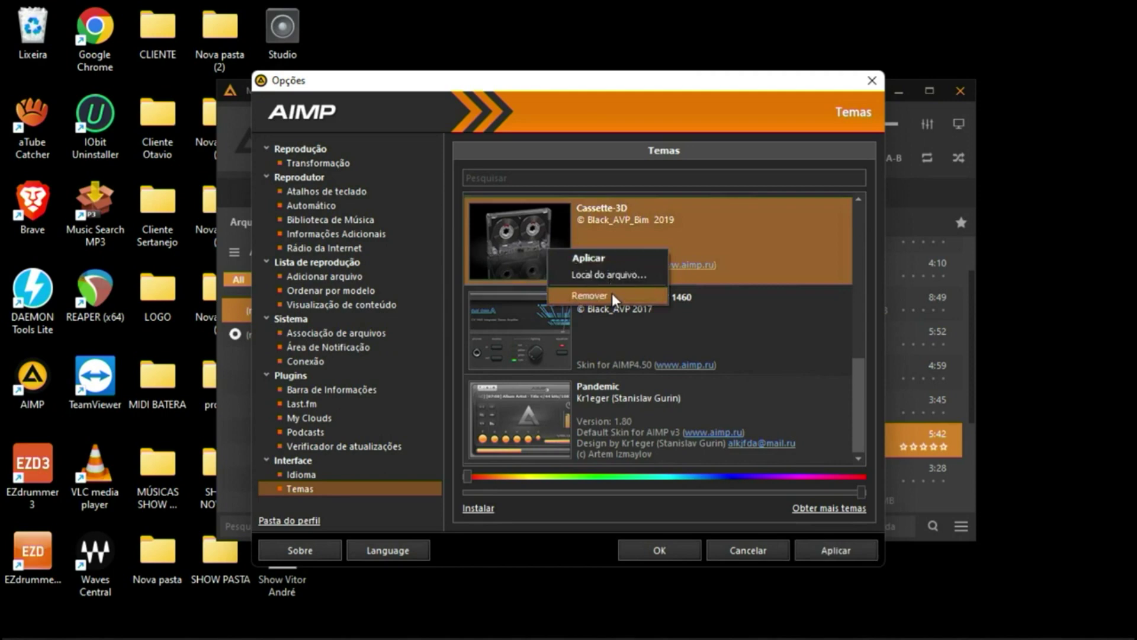
{"action": "left_click", "coordinate": [524, 238]}
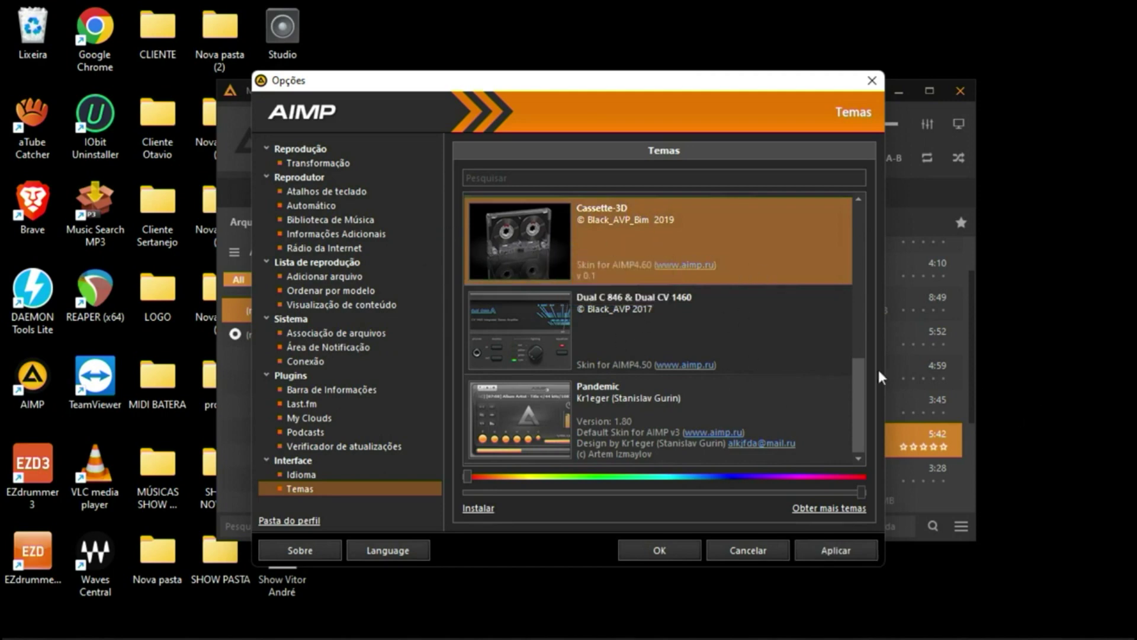
{"action": "mouse_move", "coordinate": [860, 364]}
{"action": "left_mouse_down"}
{"action": "mouse_move", "coordinate": [858, 217]}
{"action": "mouse_move", "coordinate": [850, 355]}
{"action": "left_mouse_up"}
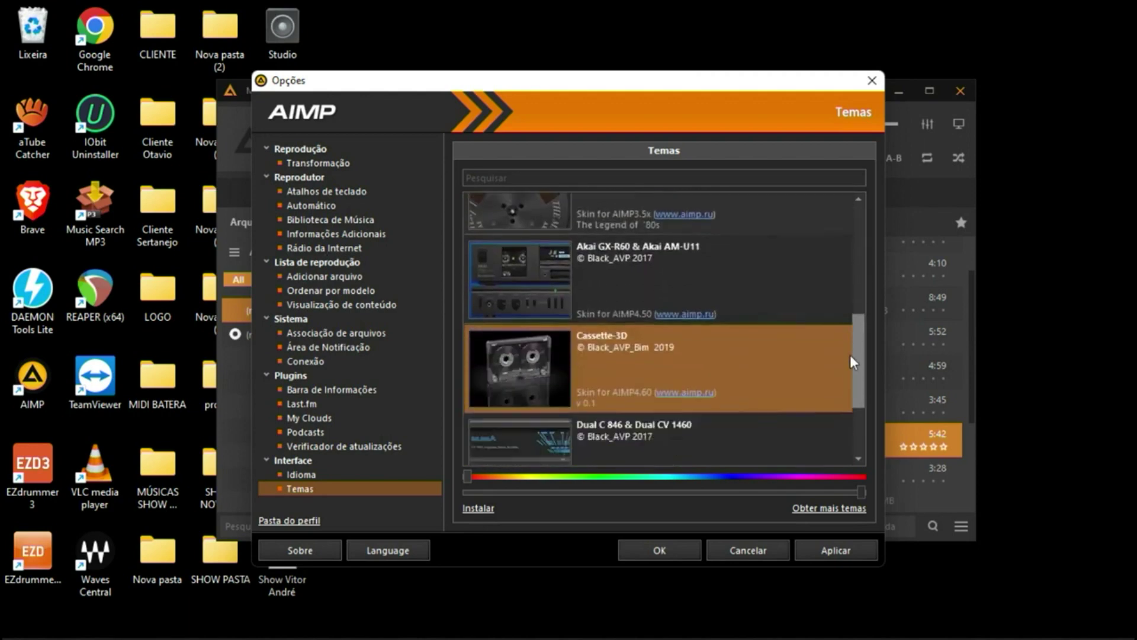
{"action": "scroll", "coordinate": [818, 347], "scroll_direction": "down", "scroll_amount": 3}
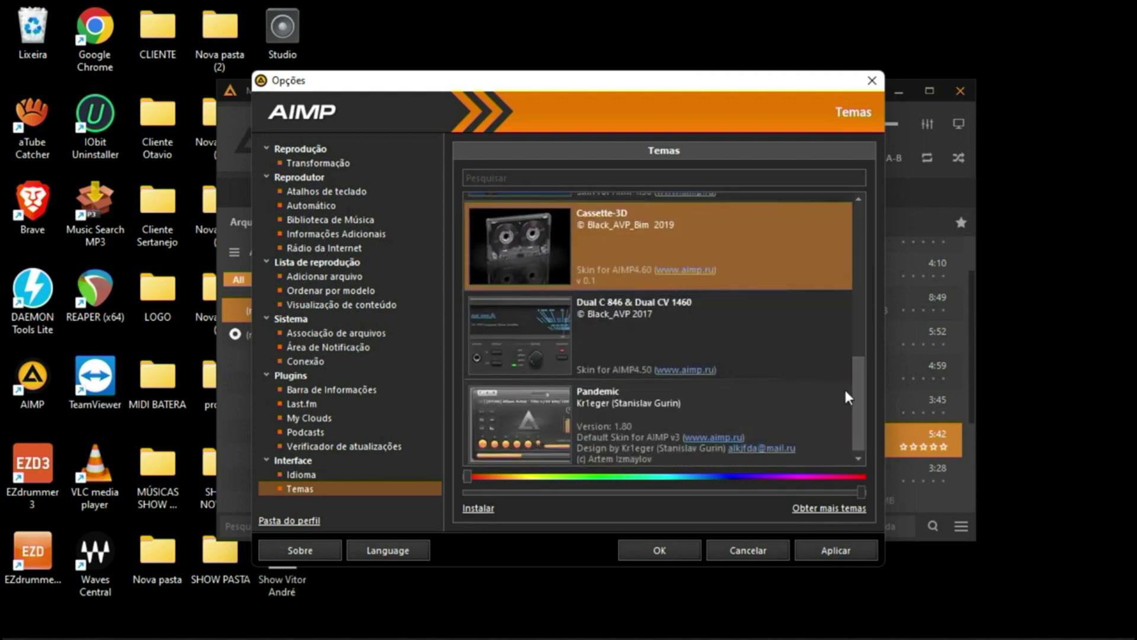
{"action": "left_click_drag", "start_coordinate": [858, 376], "coordinate": [847, 292]}
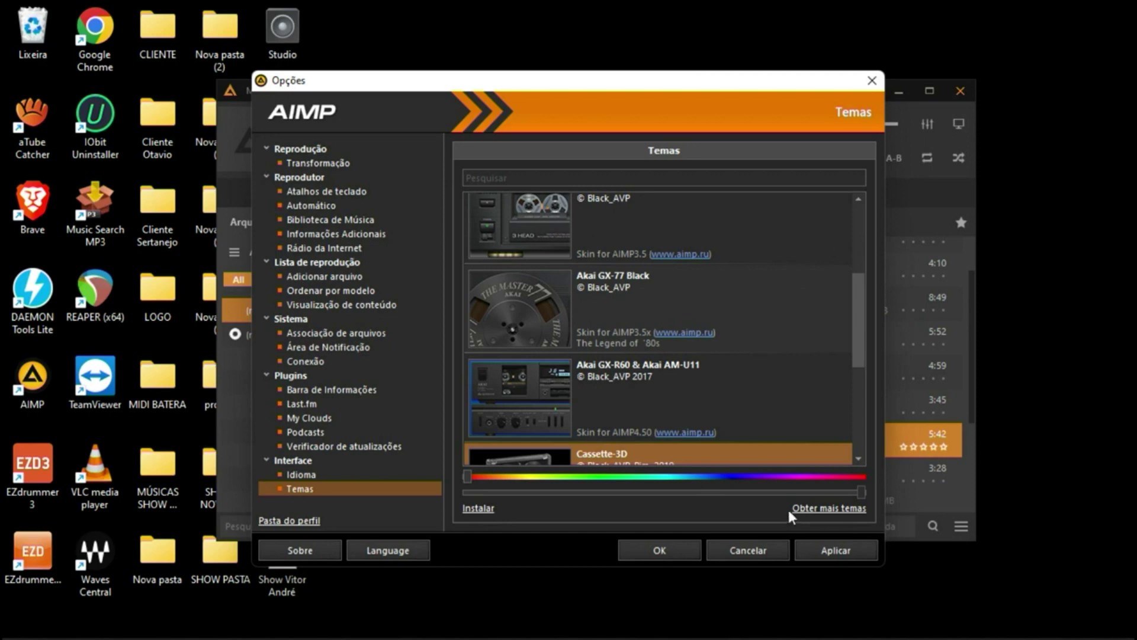
View the AIMP website's catalogue of additional themes, close that page and return to the theme settings.
{"action": "left_click", "coordinate": [833, 514]}
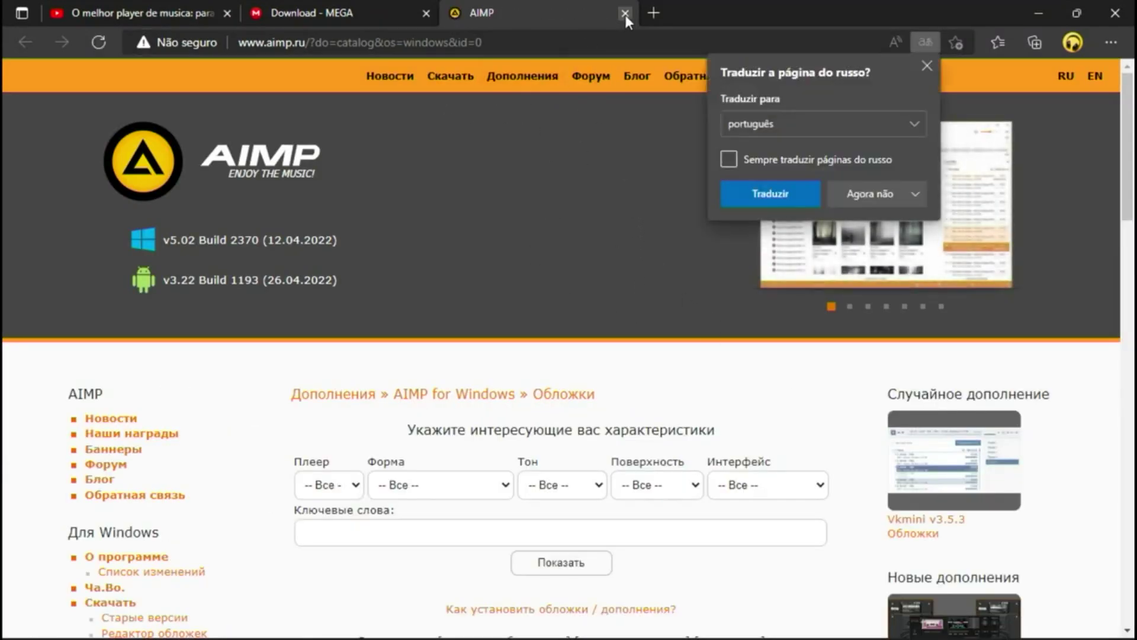
{"action": "left_click_drag", "start_coordinate": [1127, 158], "coordinate": [1090, 102]}
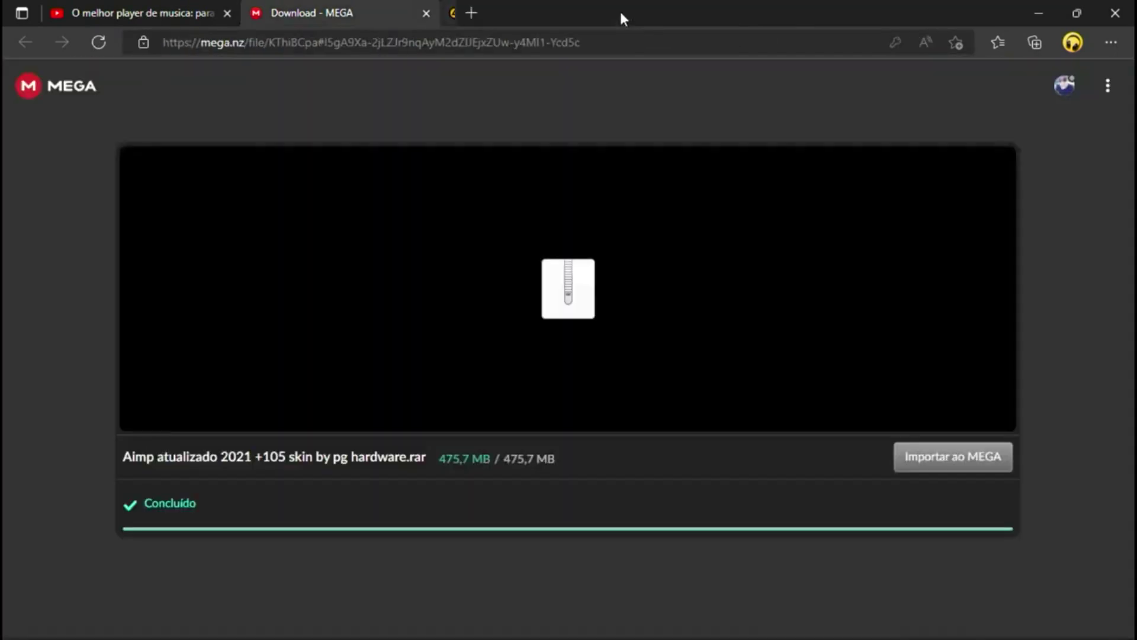
{"action": "left_click", "coordinate": [623, 13]}
{"action": "left_click", "coordinate": [1042, 12]}
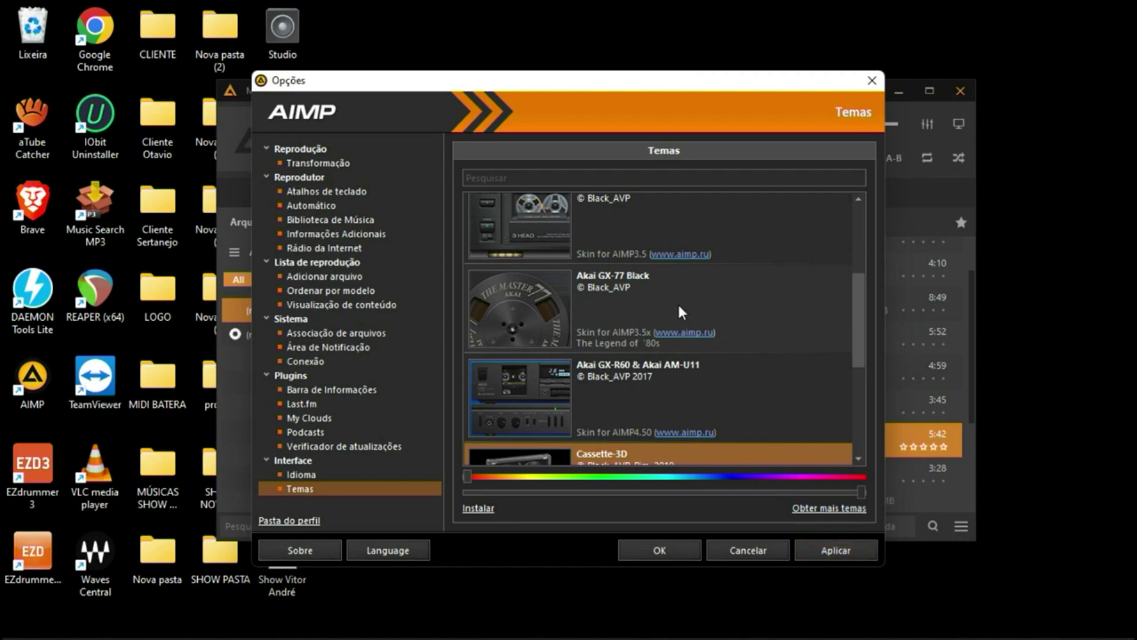
Apply the selected Cassette-3D theme and check the list of themes available directly from the skin.
{"action": "left_click_drag", "start_coordinate": [860, 311], "coordinate": [851, 379]}
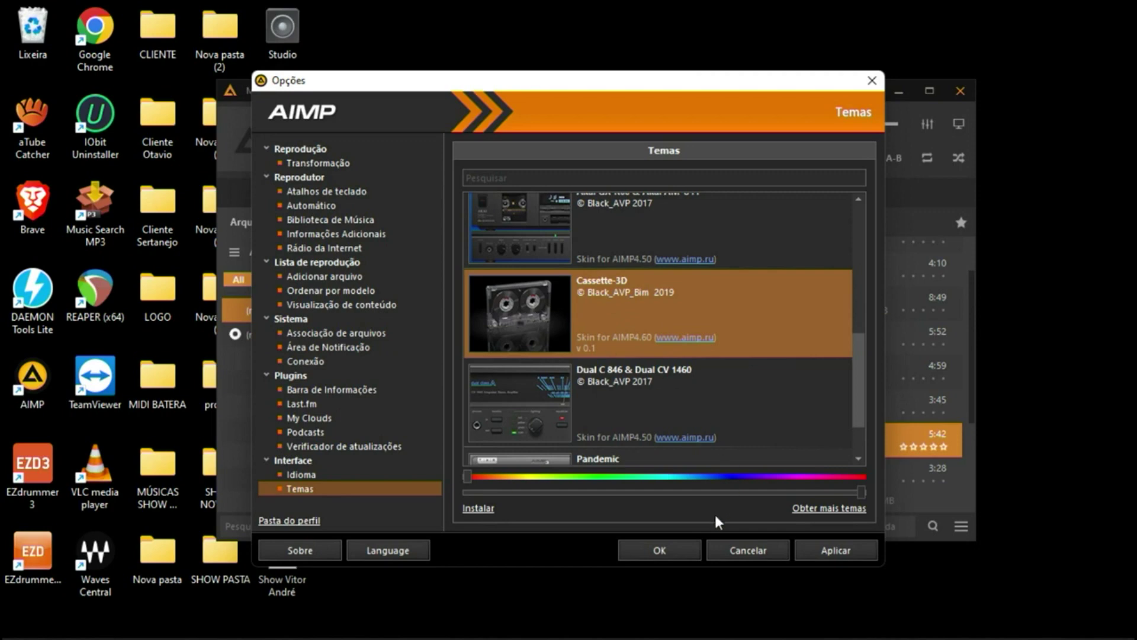
{"action": "left_click", "coordinate": [674, 554]}
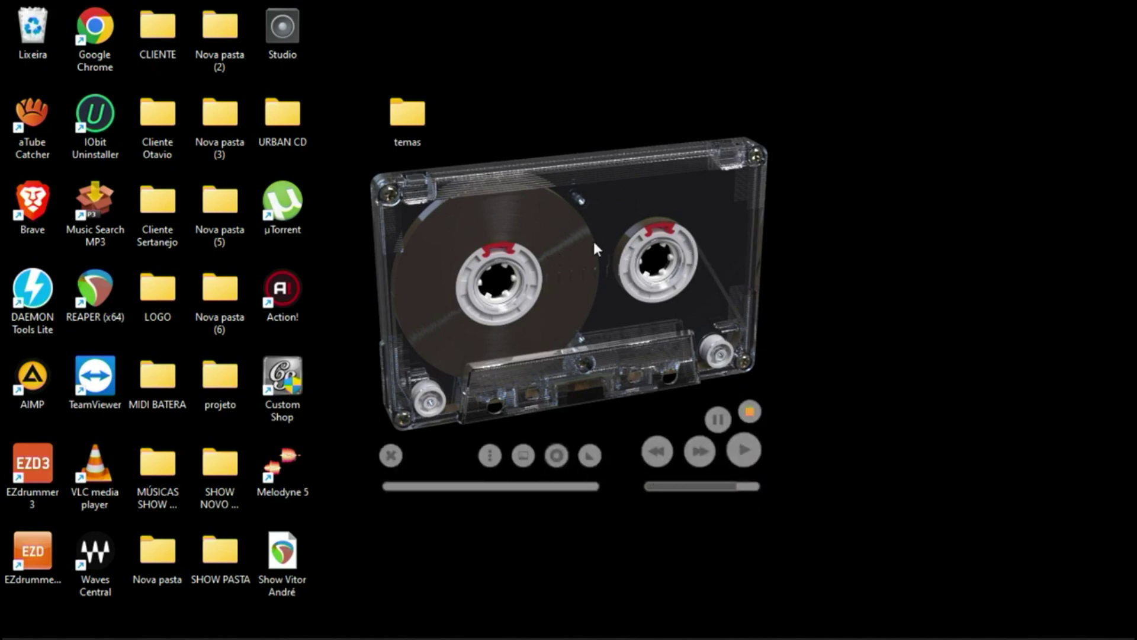
{"action": "right_click", "coordinate": [700, 201]}
{"action": "mouse_move", "coordinate": [741, 262]}
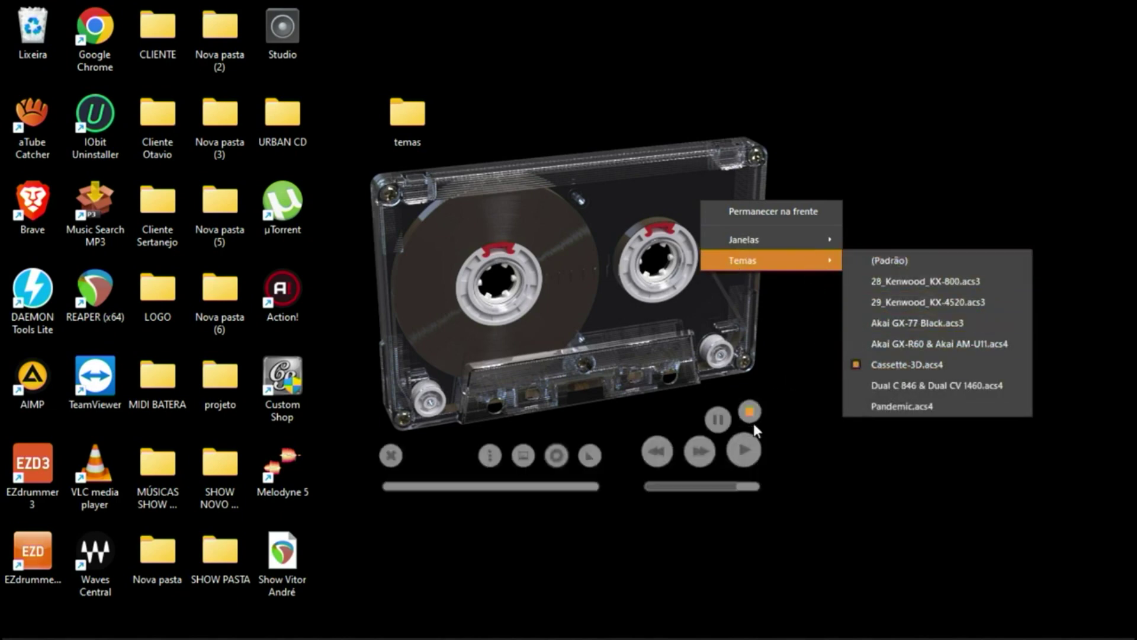
{"action": "left_click", "coordinate": [847, 487]}
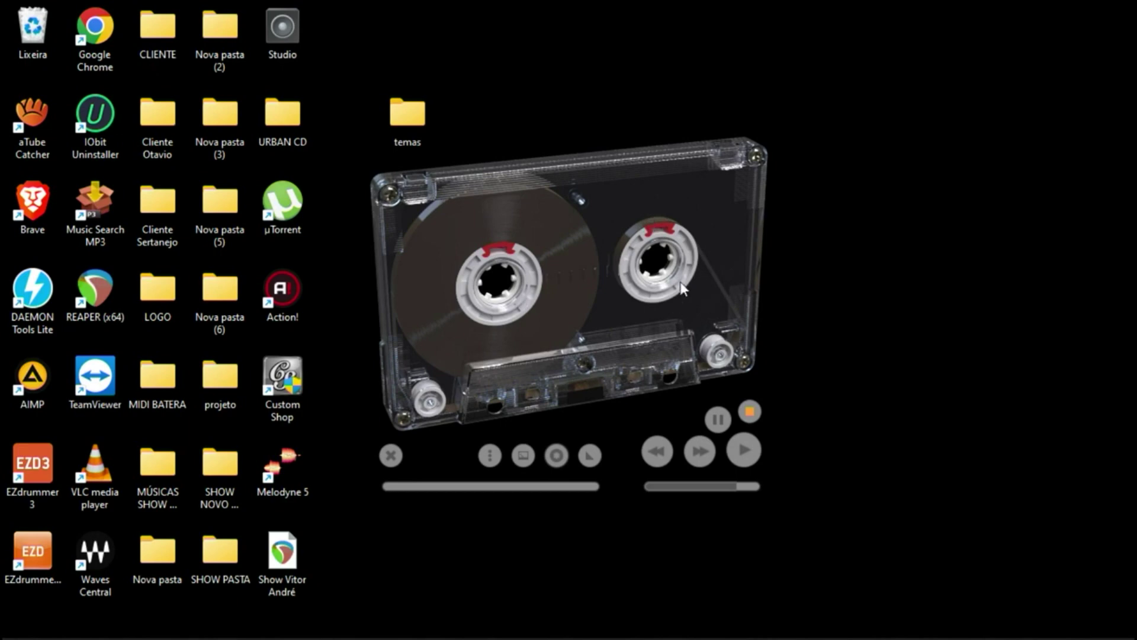
Play the current track in the Cassette-3D skin and pause it.
{"action": "mouse_move", "coordinate": [538, 219]}
{"action": "left_click", "coordinate": [745, 454]}
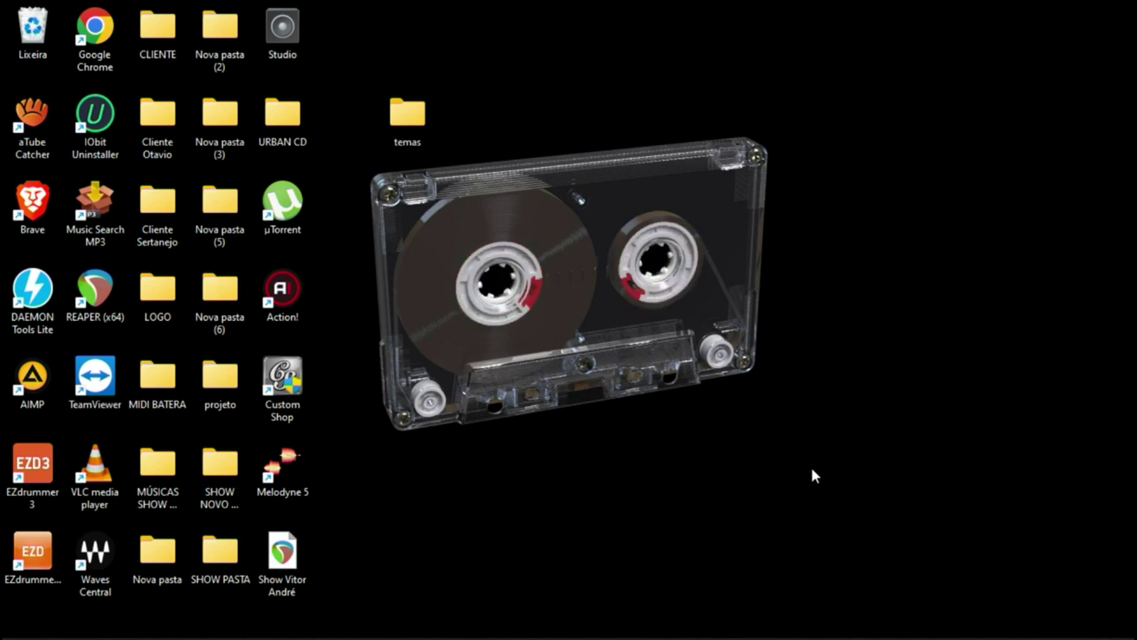
{"action": "mouse_move", "coordinate": [715, 422]}
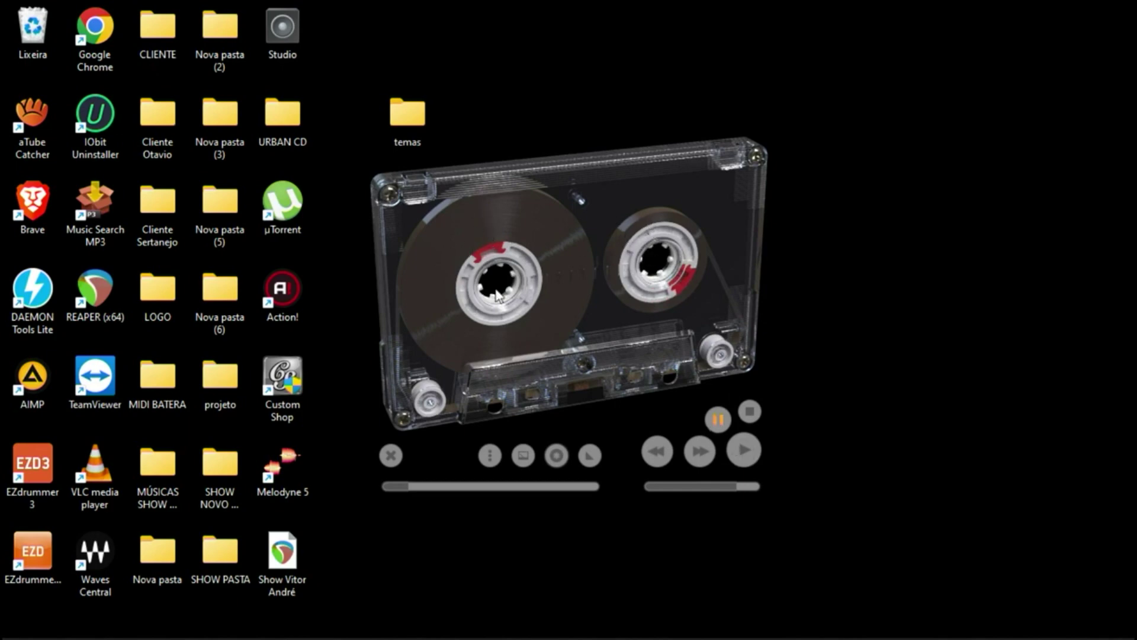
Switch the player from the Cassette-3D skin back to the default theme (Padrão).
{"action": "right_click", "coordinate": [702, 202]}
{"action": "mouse_move", "coordinate": [770, 260]}
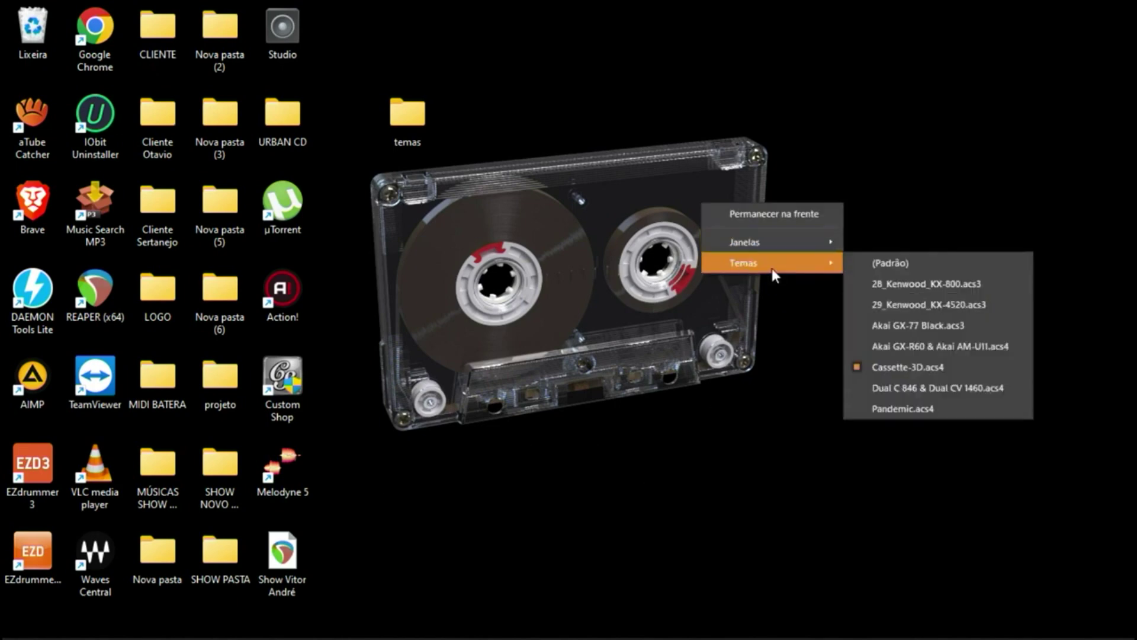
{"action": "left_click", "coordinate": [883, 261]}
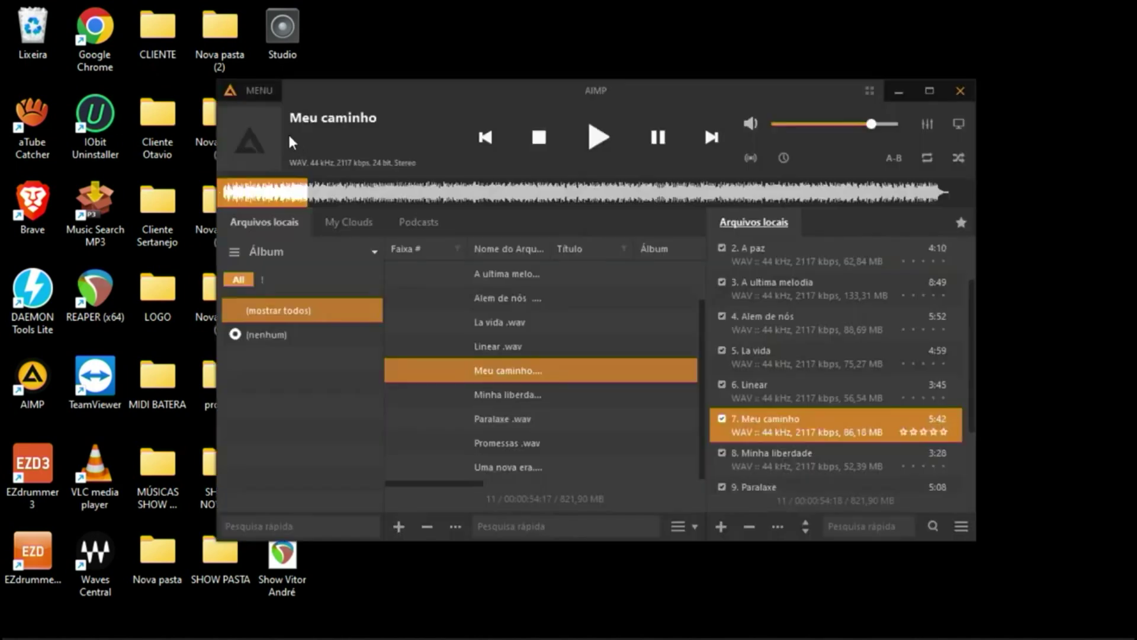
Apply the Akai GX-R60 & Akai AM-U11 theme from the theme settings, and briefly play the current track before pausing it.
{"action": "left_click", "coordinate": [255, 90]}
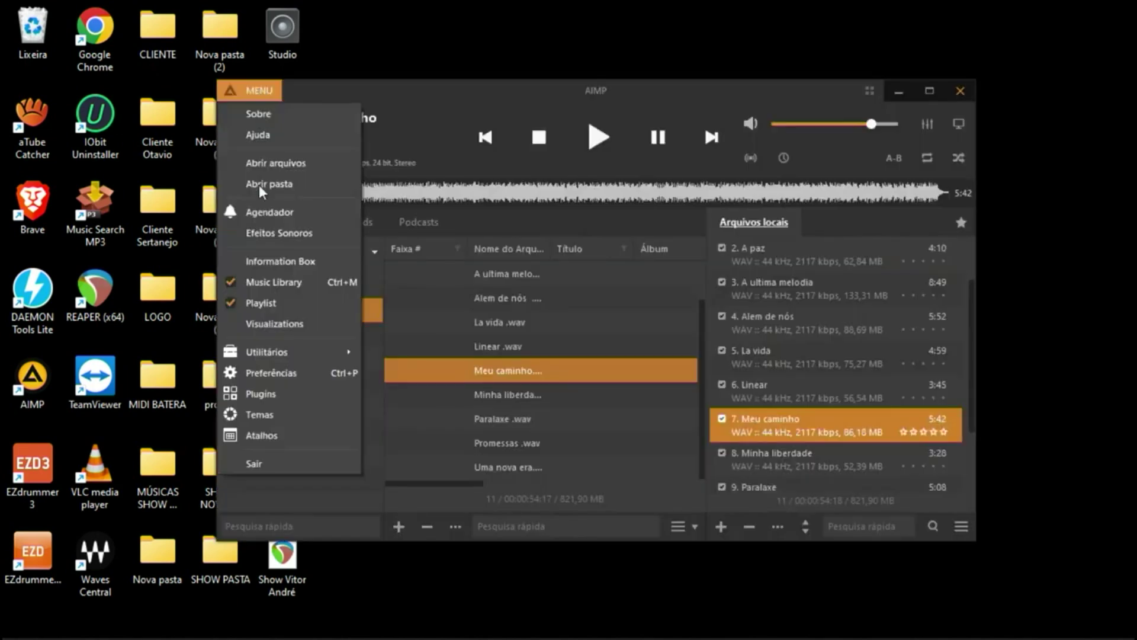
{"action": "left_click", "coordinate": [282, 412]}
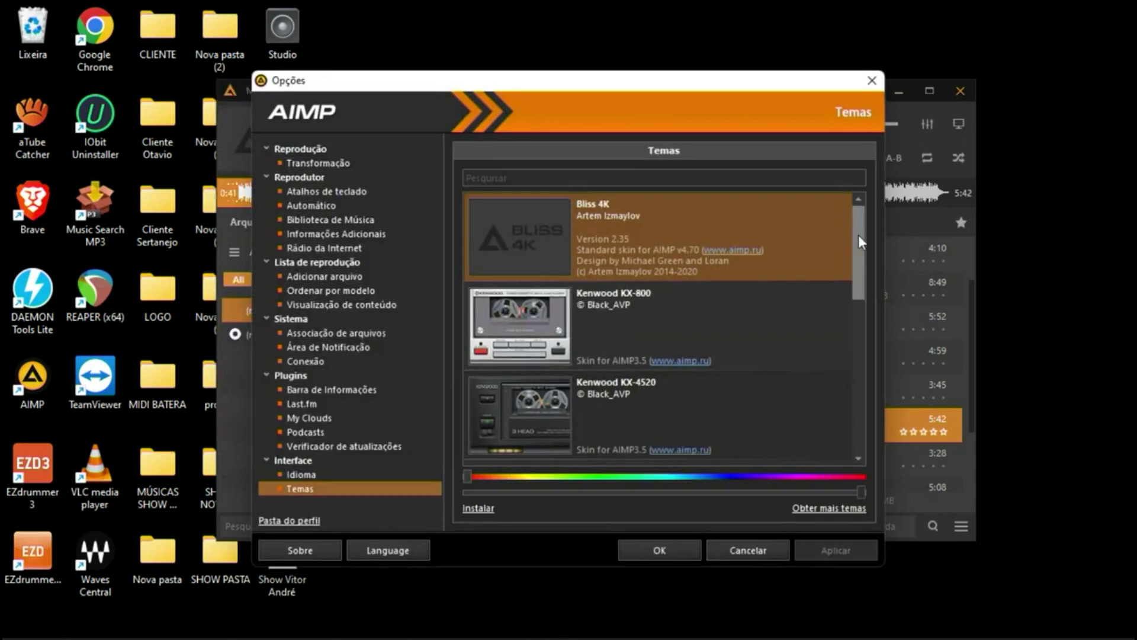
{"action": "left_click_drag", "start_coordinate": [858, 235], "coordinate": [864, 327]}
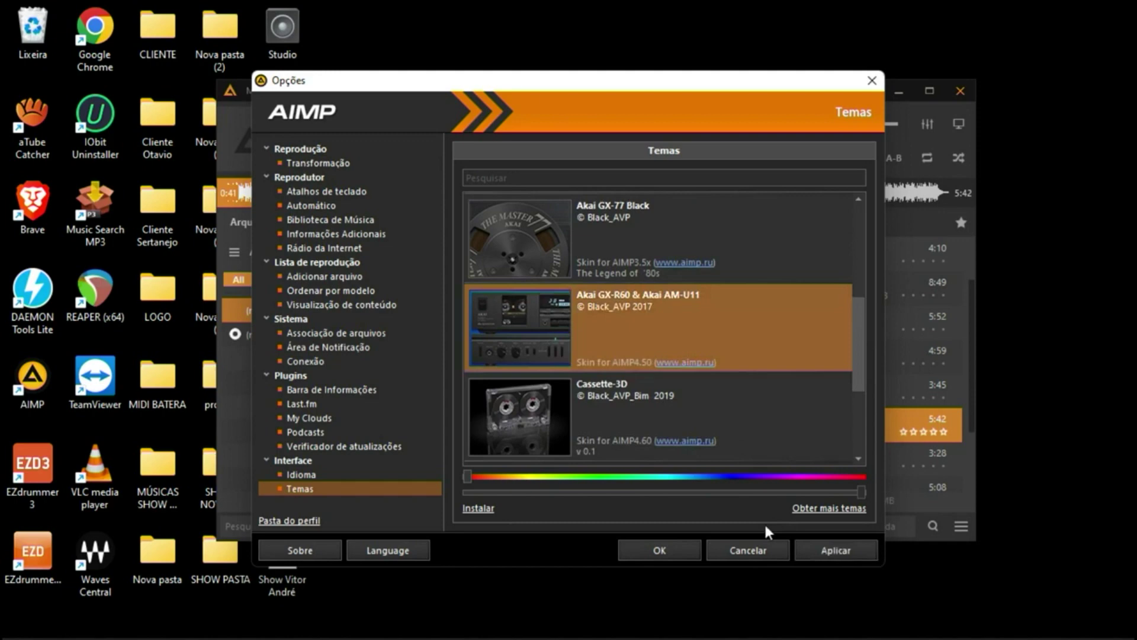
{"action": "left_click", "coordinate": [679, 554]}
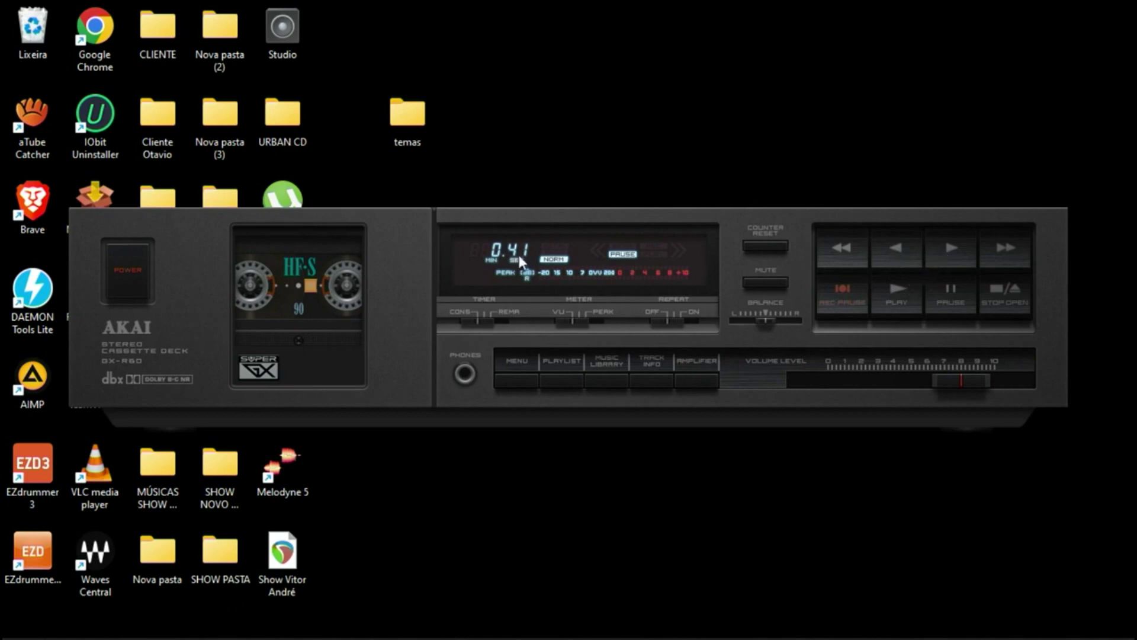
{"action": "left_click", "coordinate": [897, 300]}
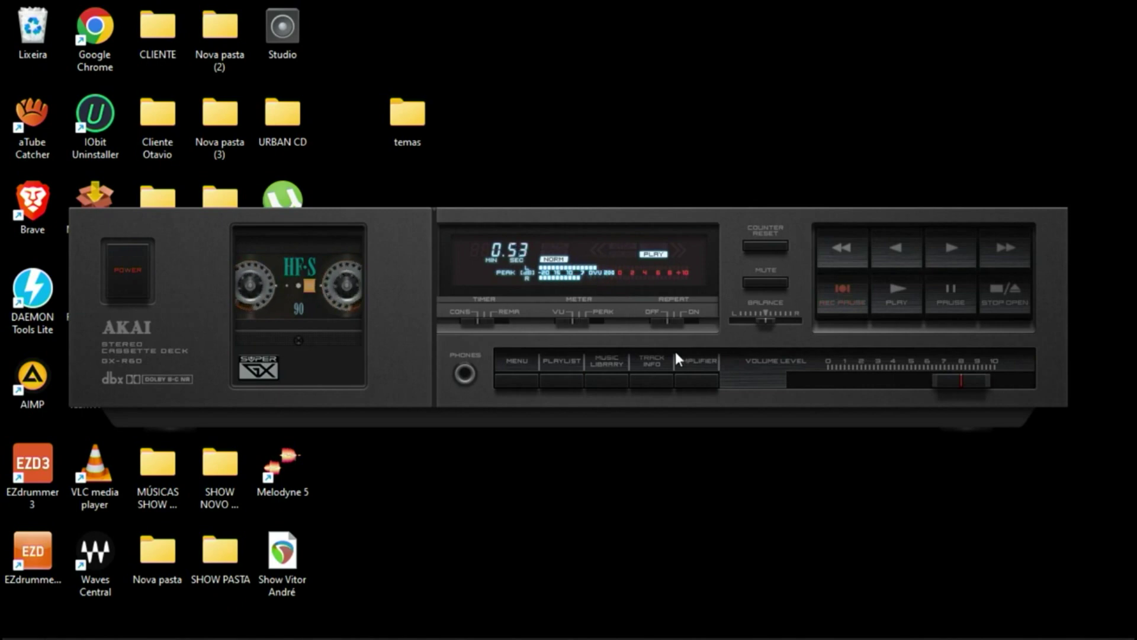
{"action": "key", "text": "space"}
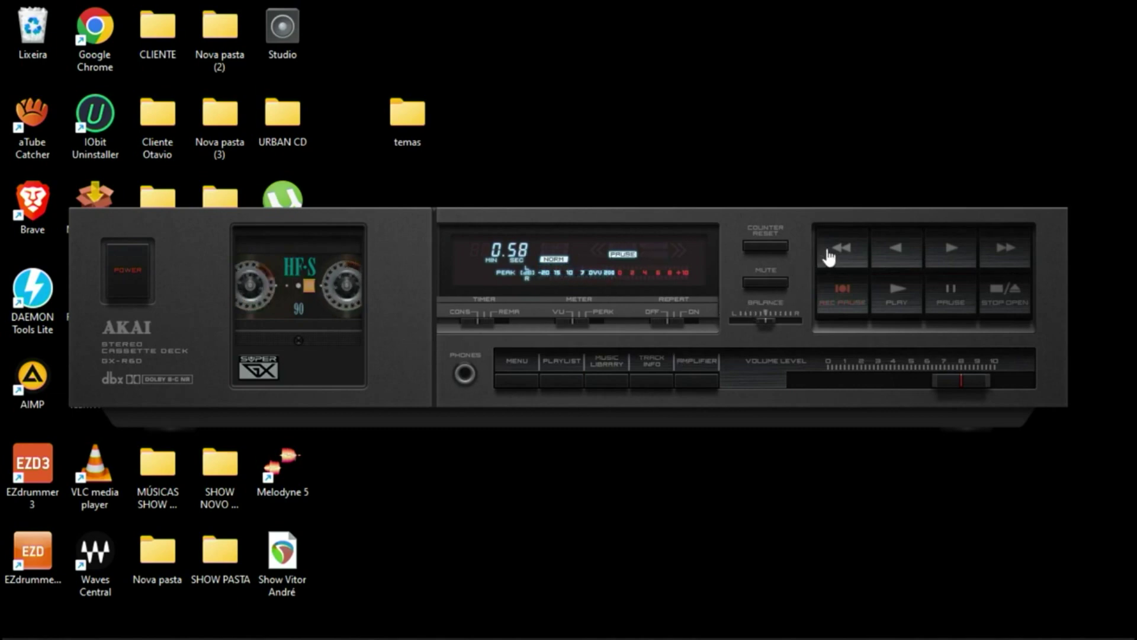
Switch the player directly from the current skin to the 28_Kenwood_KX-800.acs3 theme.
{"action": "right_click", "coordinate": [1054, 242]}
{"action": "mouse_move", "coordinate": [1061, 305]}
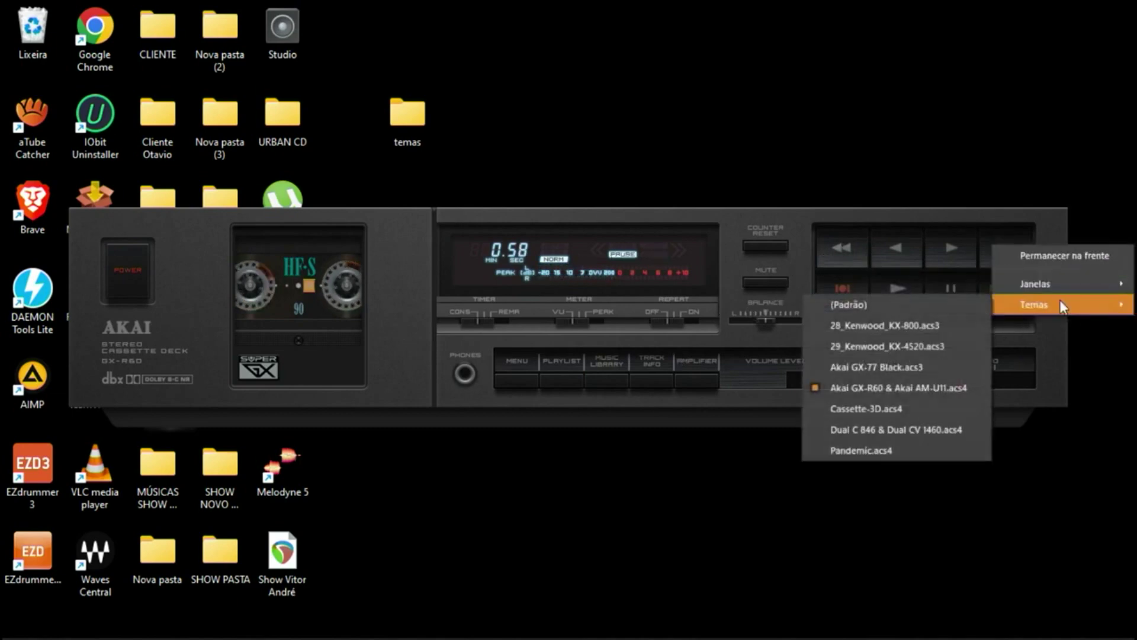
{"action": "left_click", "coordinate": [922, 325]}
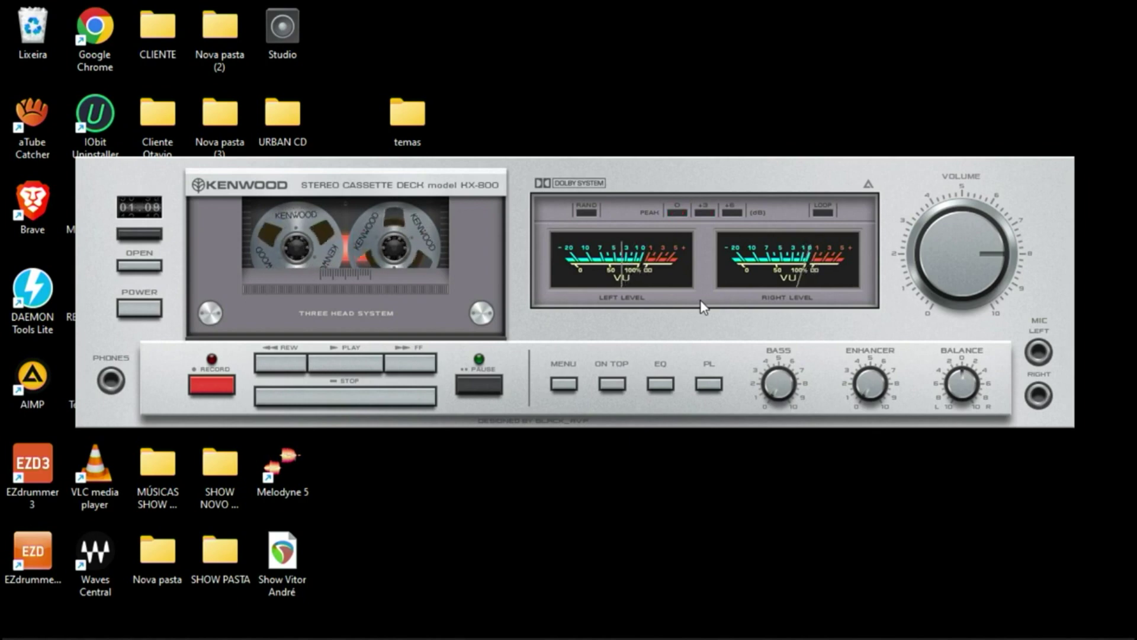
Switch to the Akai GX-77 Black.acs3 theme and start playback with the playlist hidden.
{"action": "right_click", "coordinate": [635, 330]}
{"action": "mouse_move", "coordinate": [736, 375]}
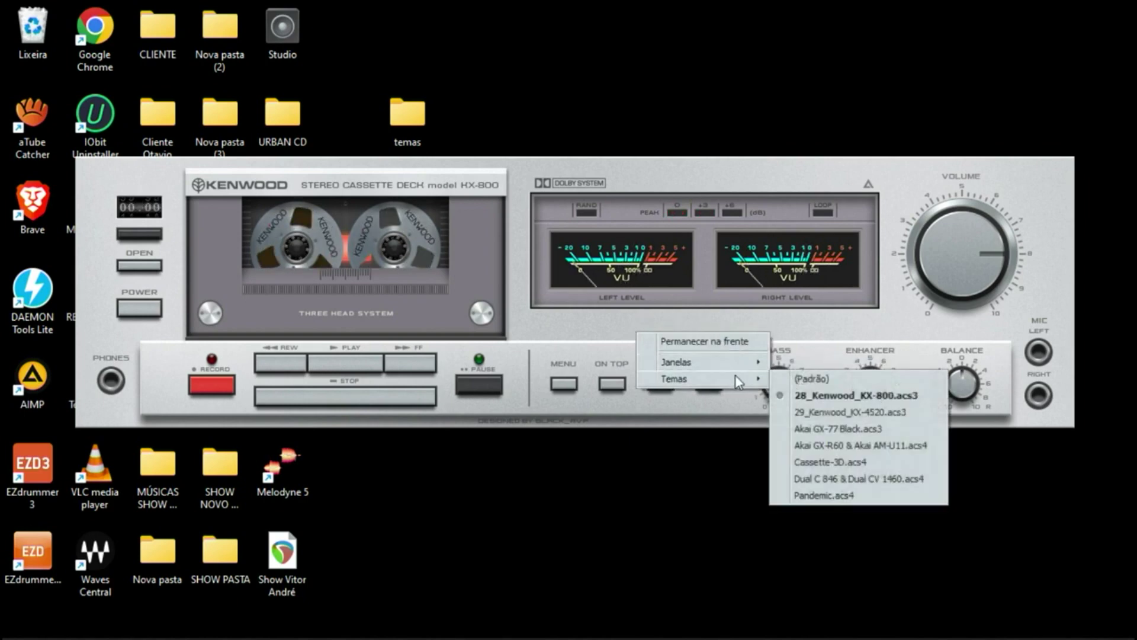
{"action": "left_click", "coordinate": [835, 431]}
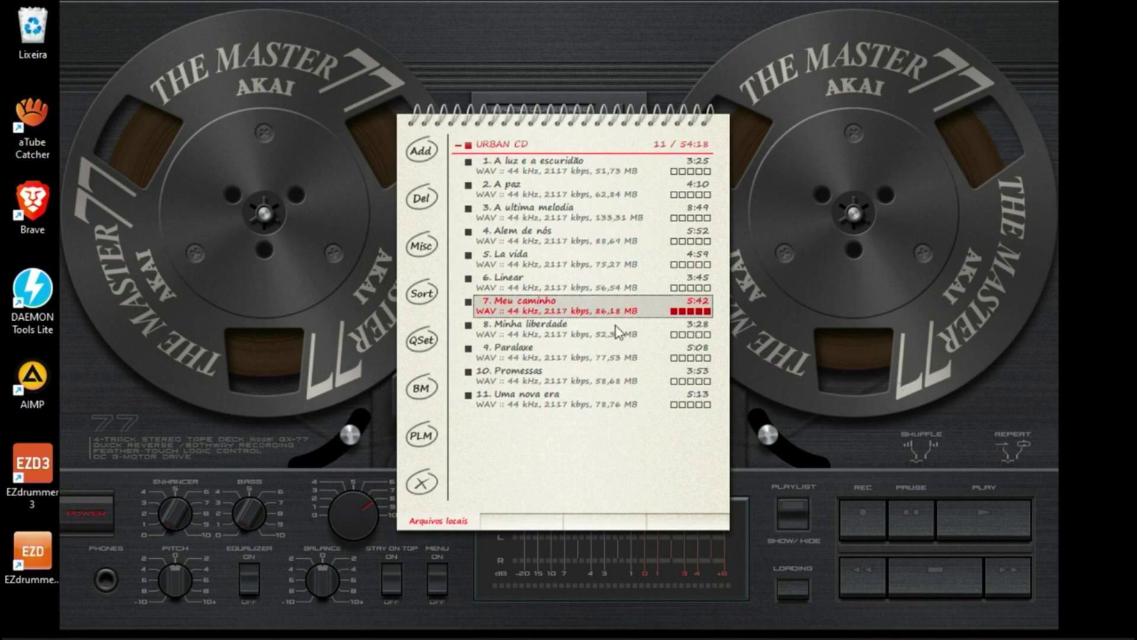
{"action": "key", "text": "Escape"}
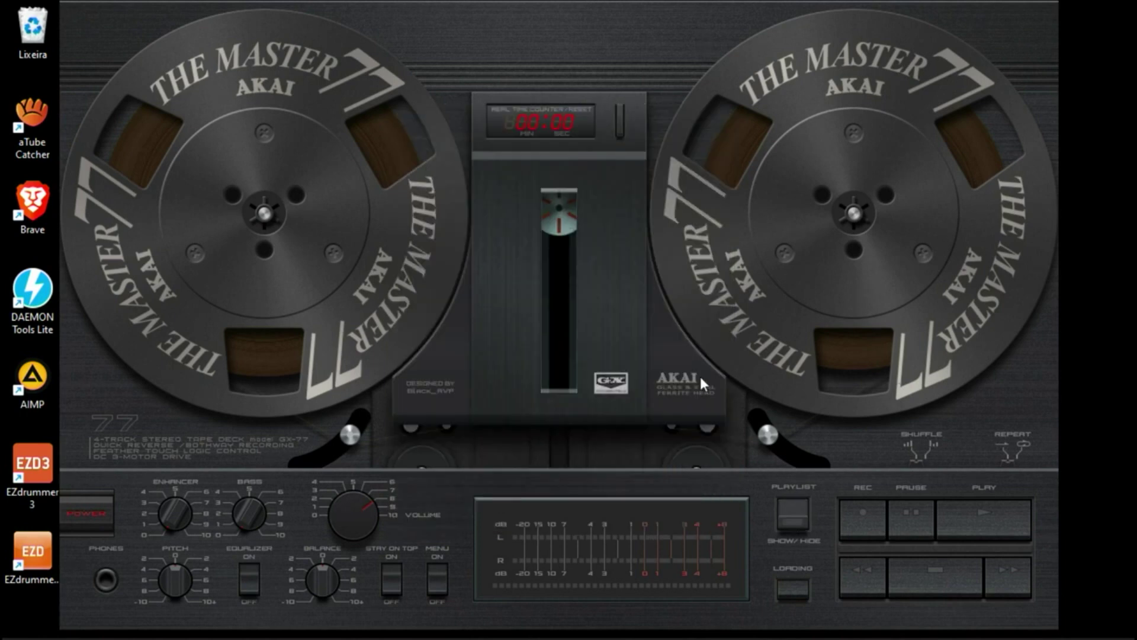
{"action": "left_click", "coordinate": [958, 514]}
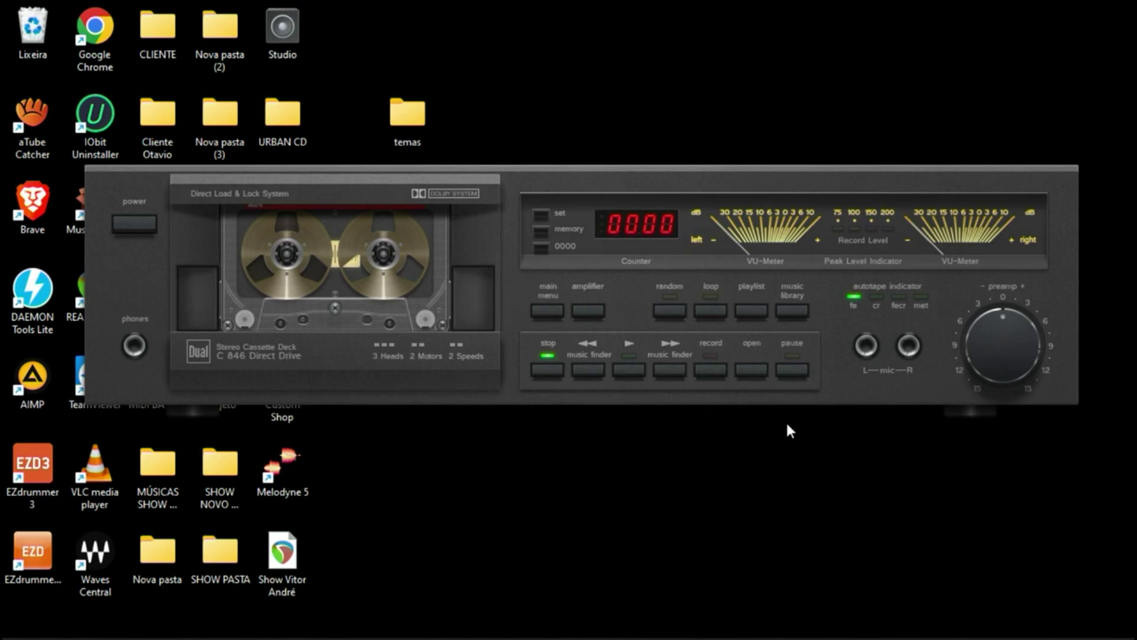
Start playback in the Dual C 846 & Dual CV 1460 skin.
{"action": "left_click", "coordinate": [628, 372]}
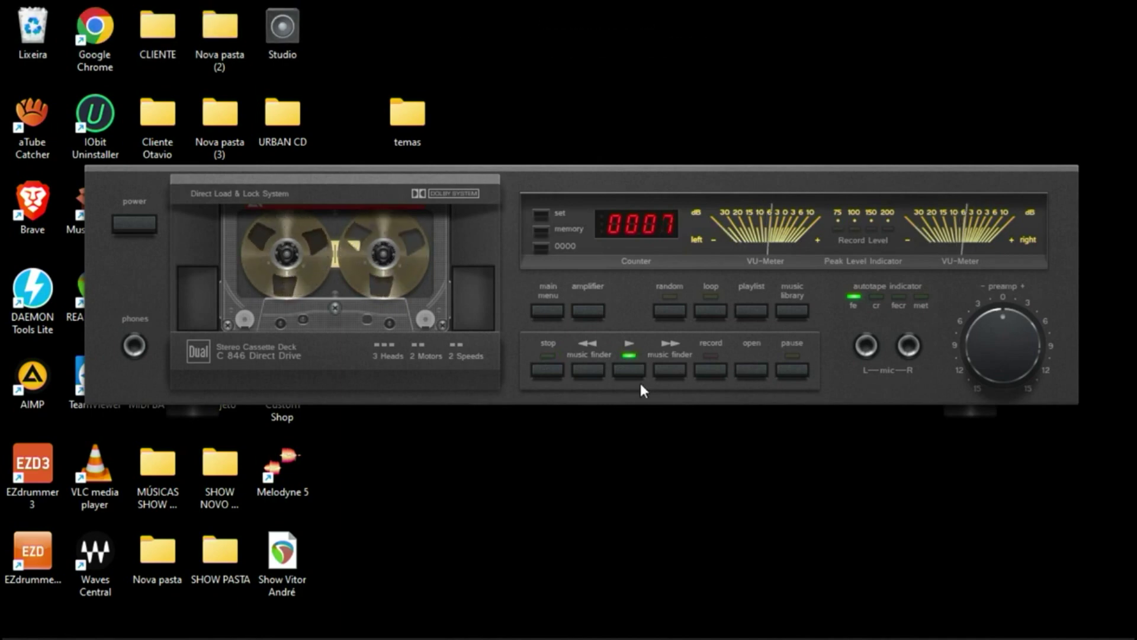